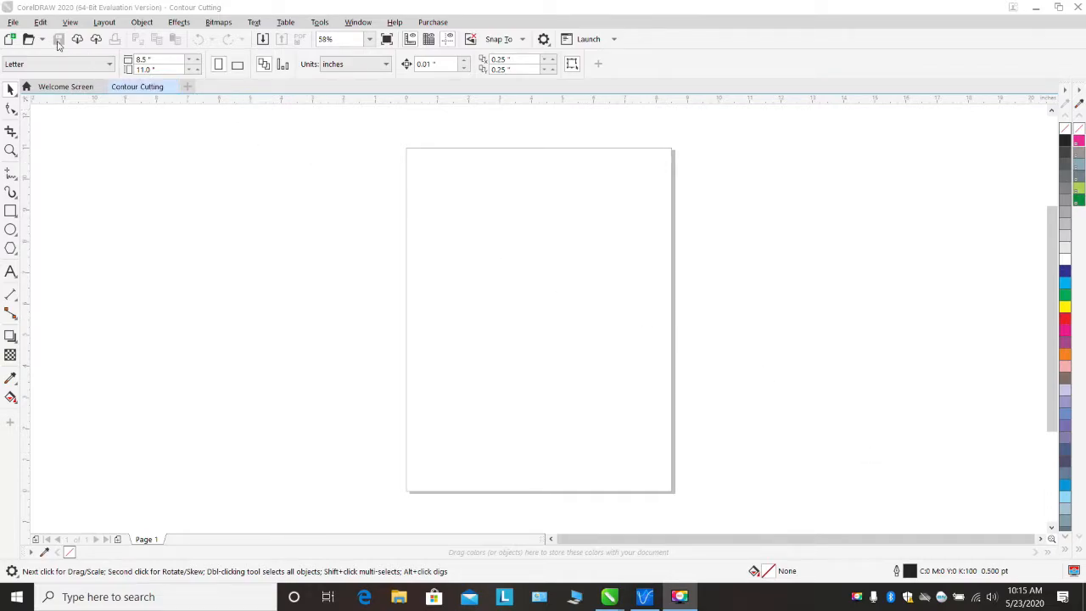
Step: Import the bunny picture images.jpg and place it enlarged on the page, about 3.8 by 3.9 inches
left_click(12, 23)
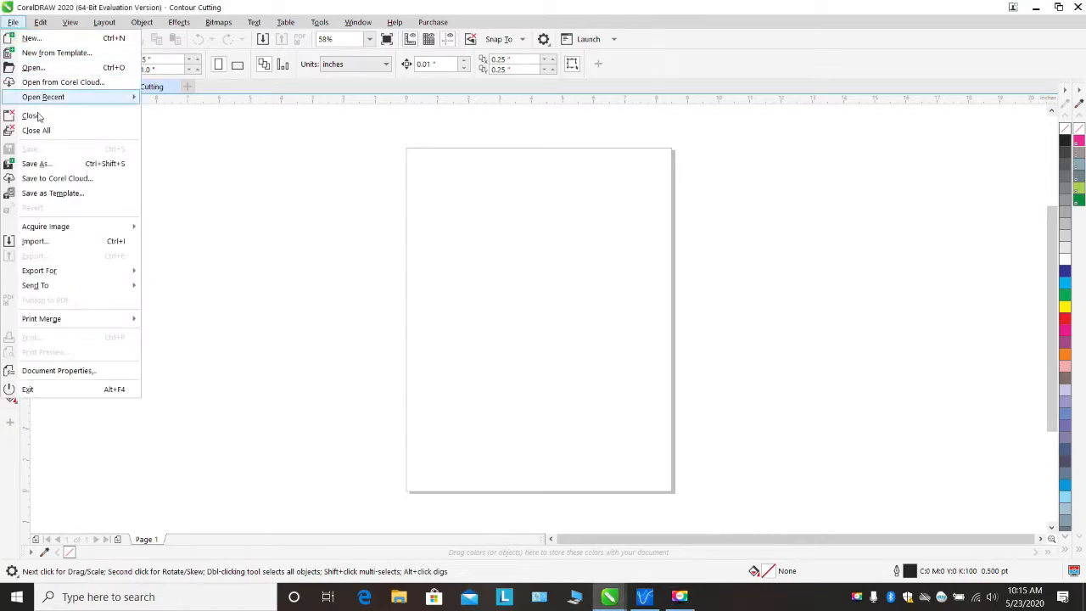
left_click(34, 242)
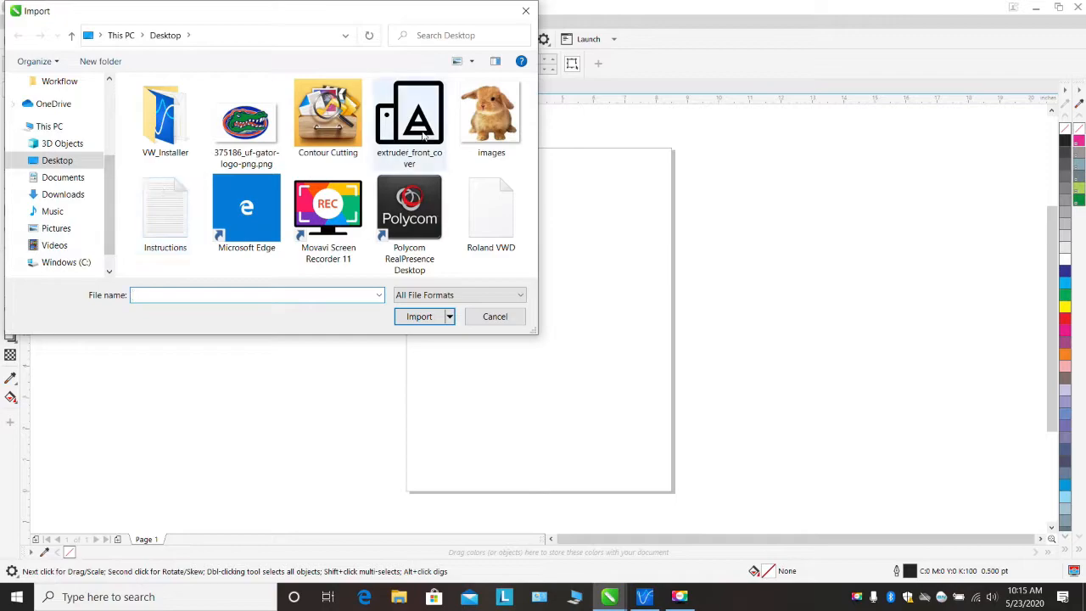
left_click(482, 119)
left_click(419, 315)
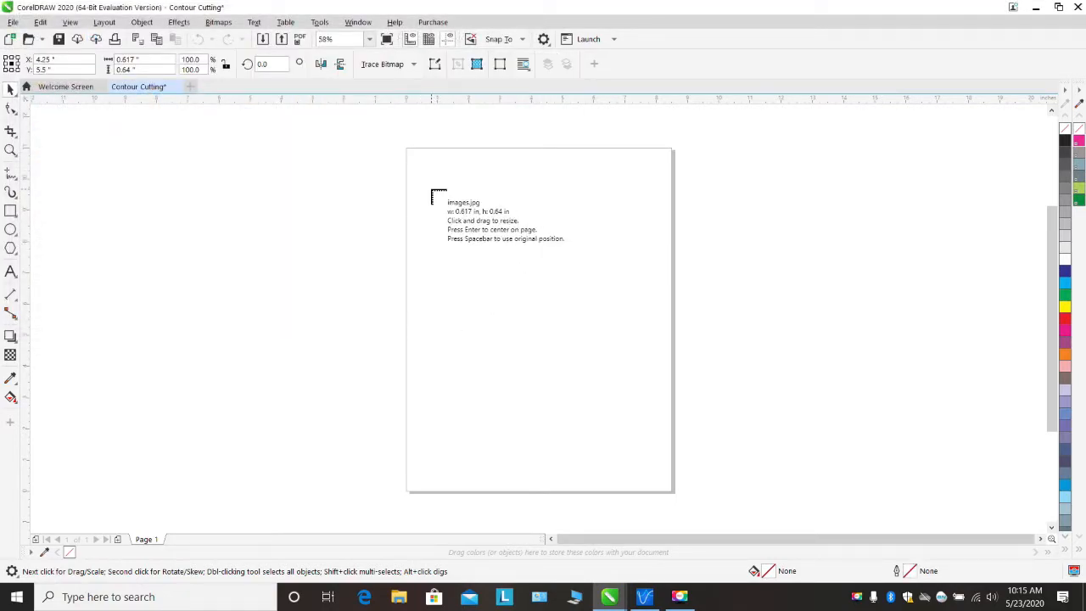
left_click(429, 187)
left_click_drag(455, 213, 552, 319)
left_click_drag(489, 244, 536, 302)
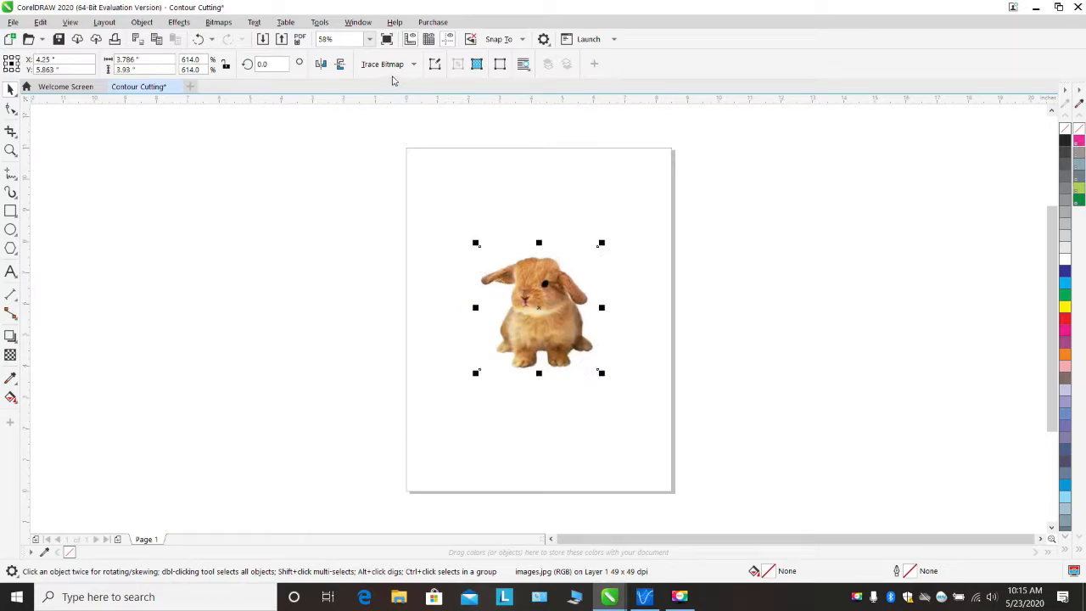
Step: Trace the bunny bitmap with an Outline Trace set to Low quality image, removing the background and deleting the original
left_click(392, 67)
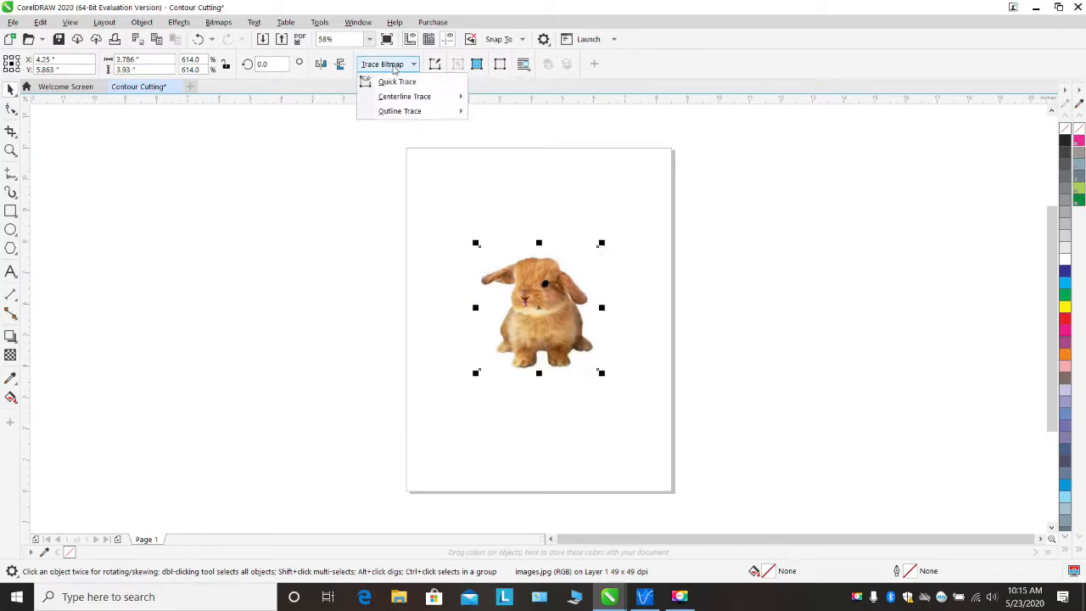
mouse_move(407, 111)
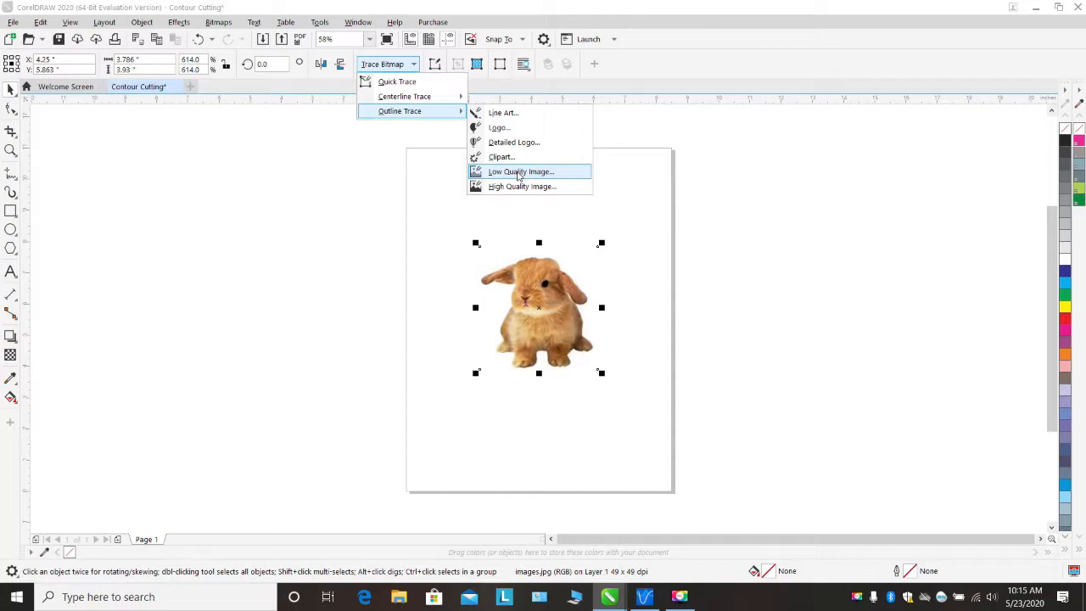
left_click(518, 173)
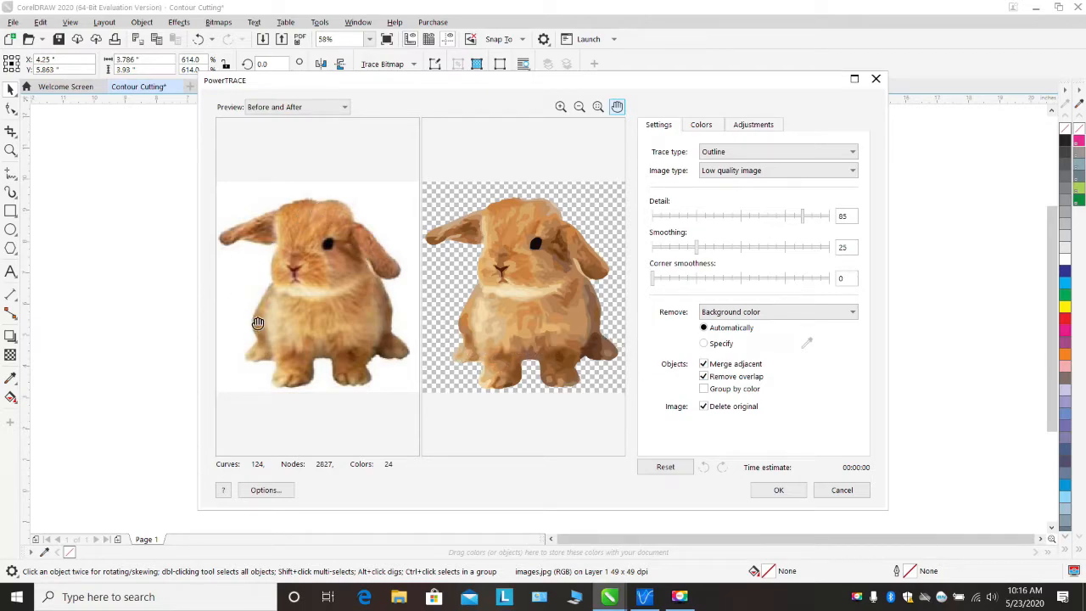
left_click(778, 490)
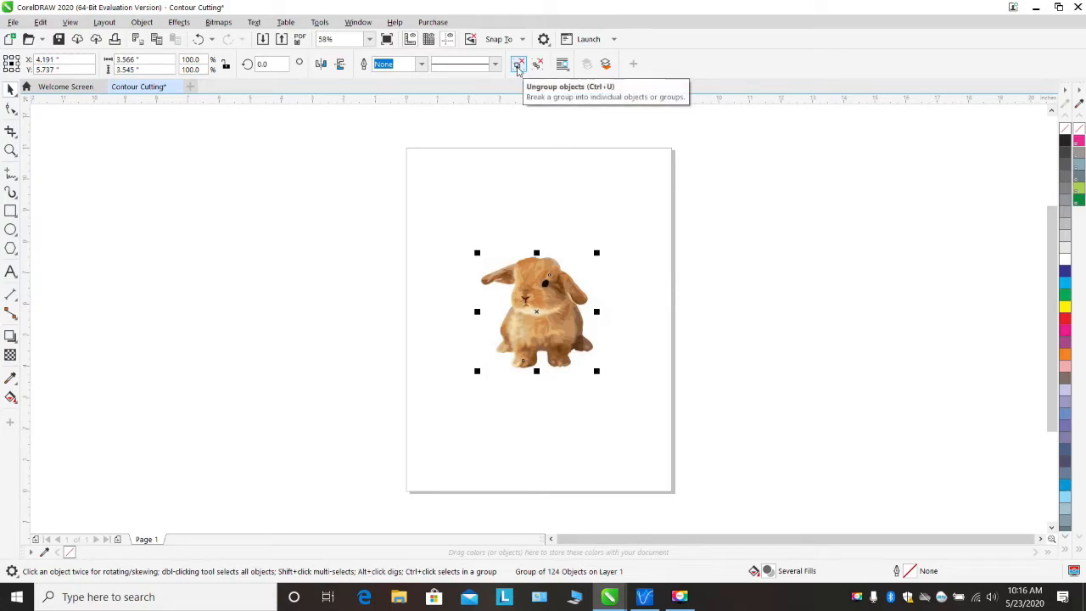
Step: Ungroup the traced bunny and create a boundary curve around all of its pieces
left_click(518, 66)
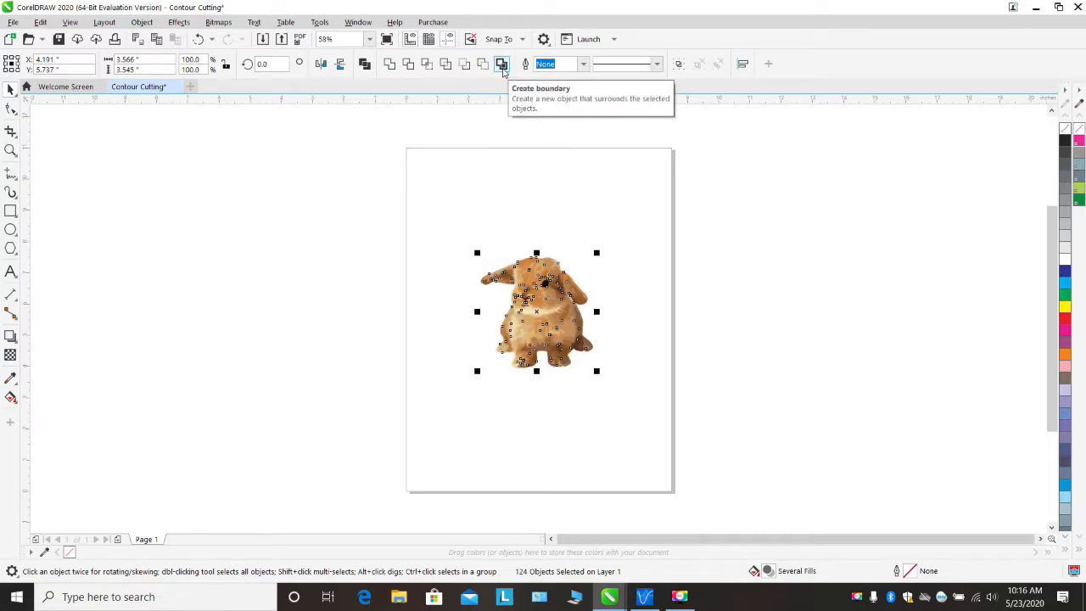
left_click(501, 67)
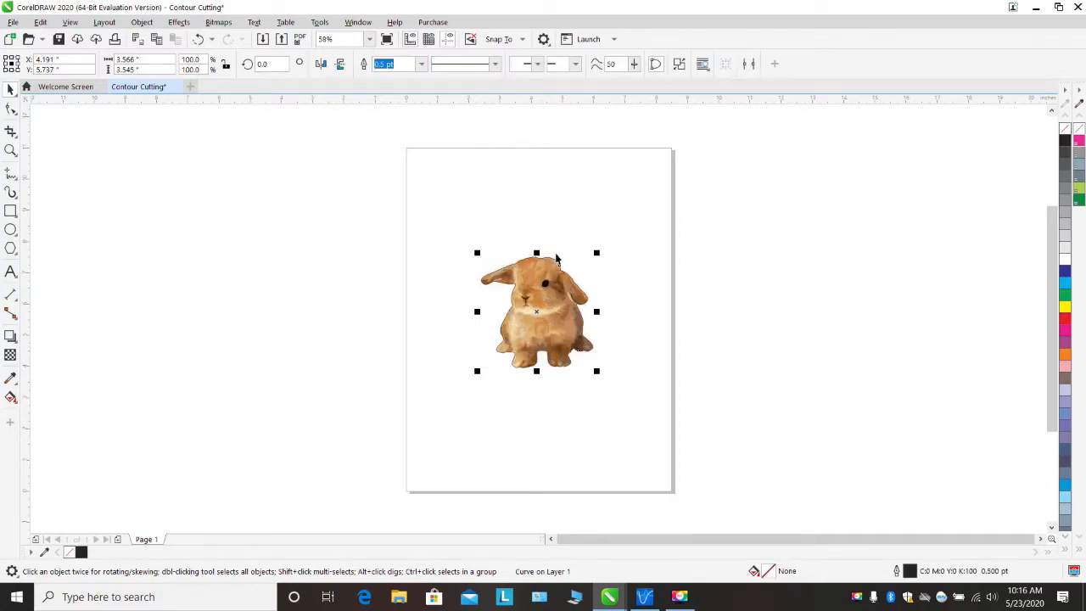
Step: Shift the new boundary curve off the bunny to inspect its shape, and undo the move
left_click_drag(580, 313, 604, 323)
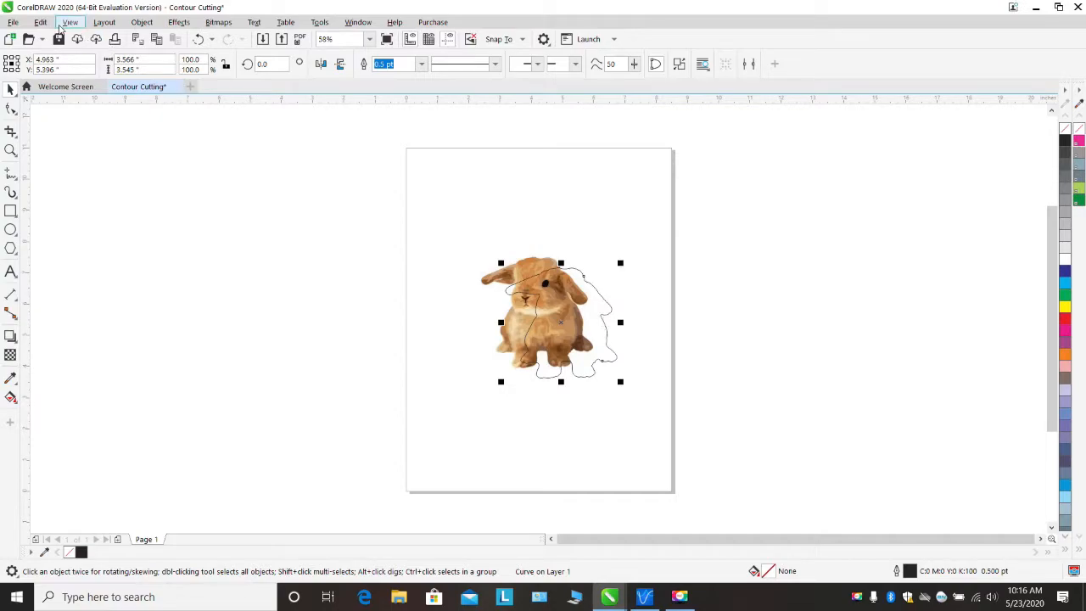
left_click(40, 22)
left_click(59, 36)
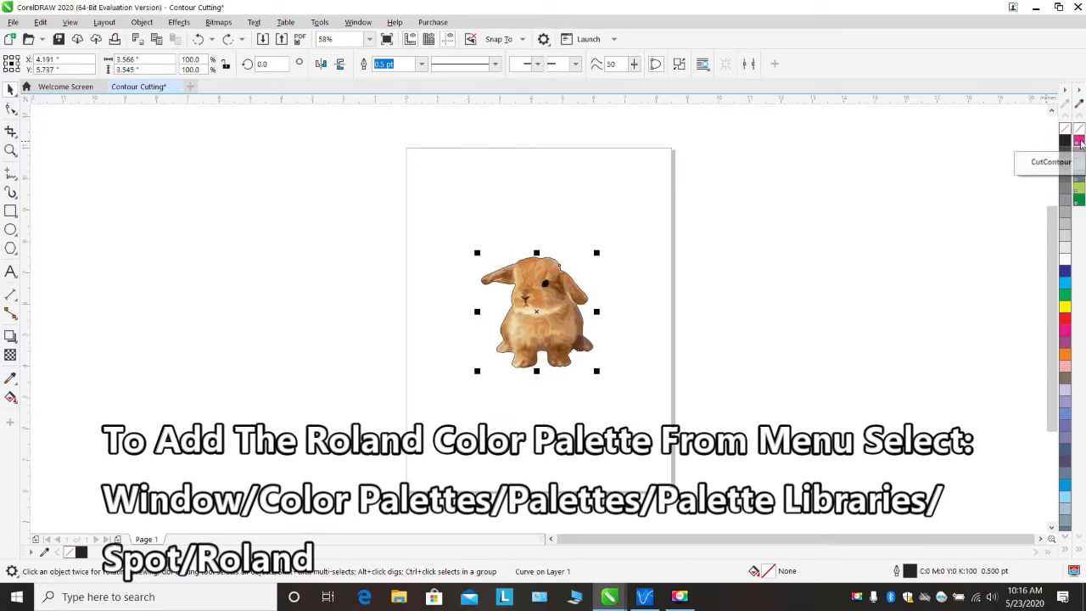
Step: Apply the Roland CutContour spot color to the outline of the bunny's boundary curve
right_click(1079, 140)
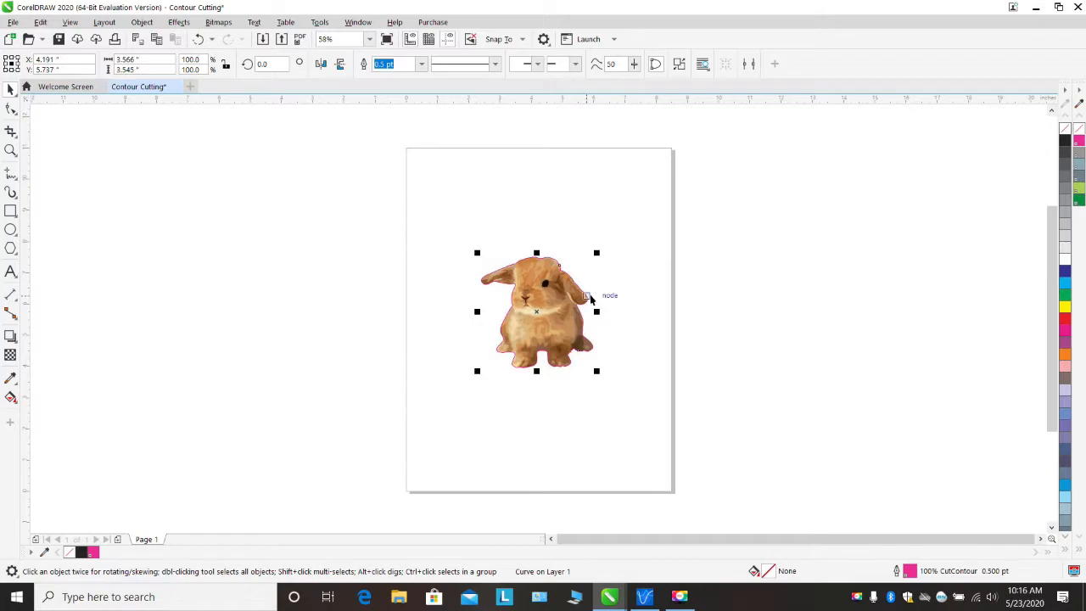
Step: Shift the CutContour outline away from the bunny to check its color, and undo the move
left_click_drag(582, 292, 598, 294)
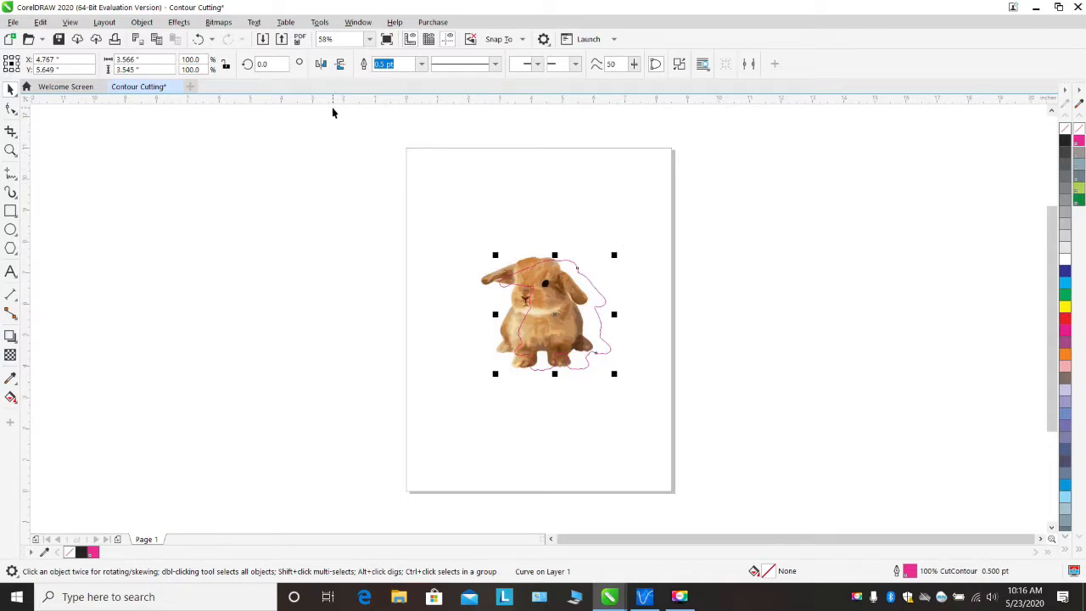
left_click(40, 22)
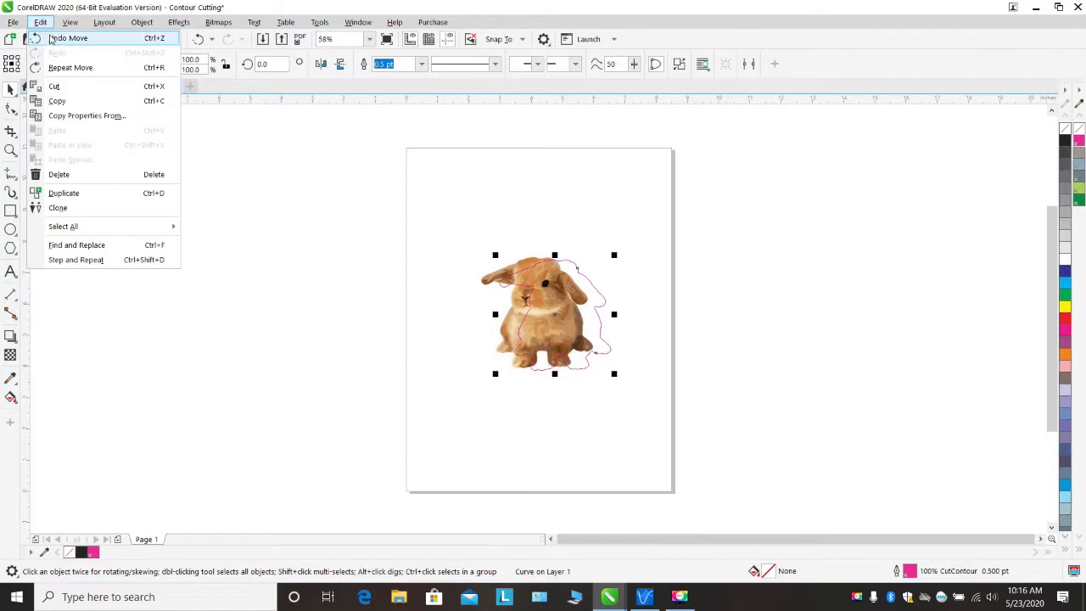
left_click(68, 38)
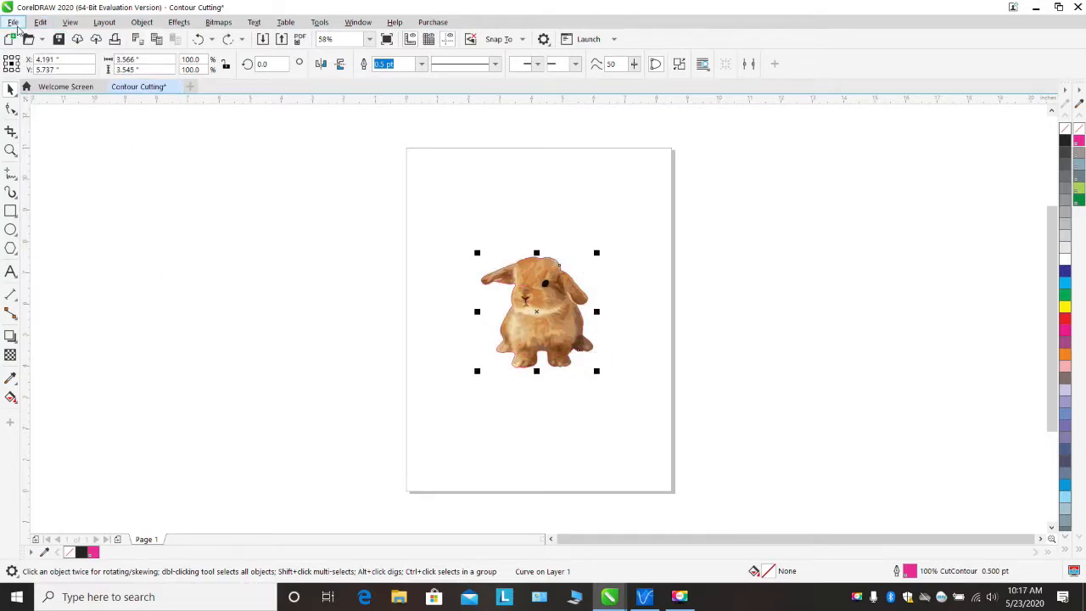
Step: Export the design as an EPS file named Contour Cutting, with the spot color conversion choice set to RGB
left_click(15, 23)
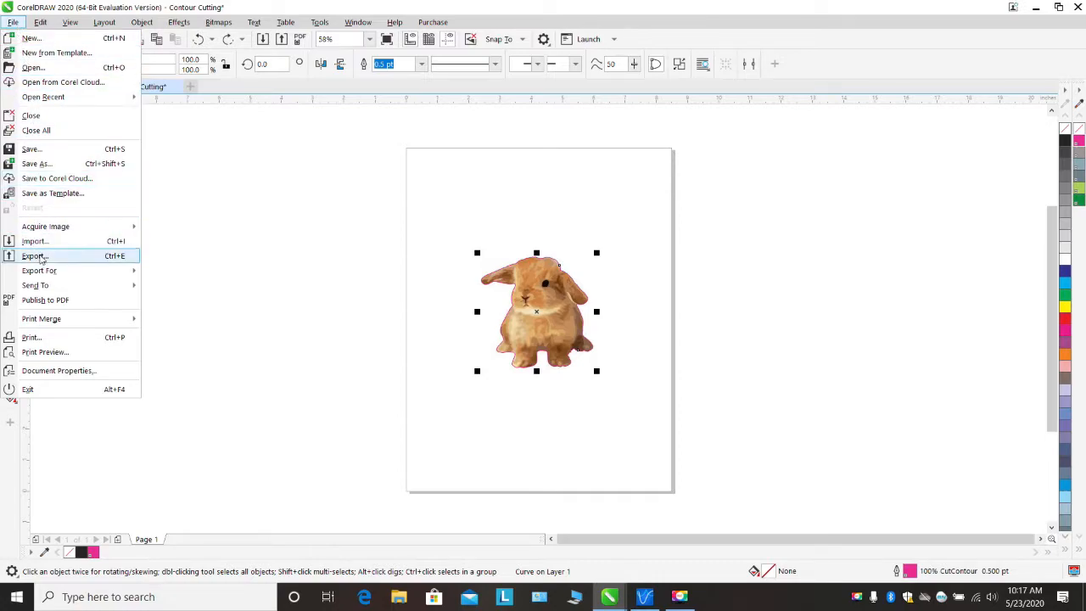
left_click(34, 256)
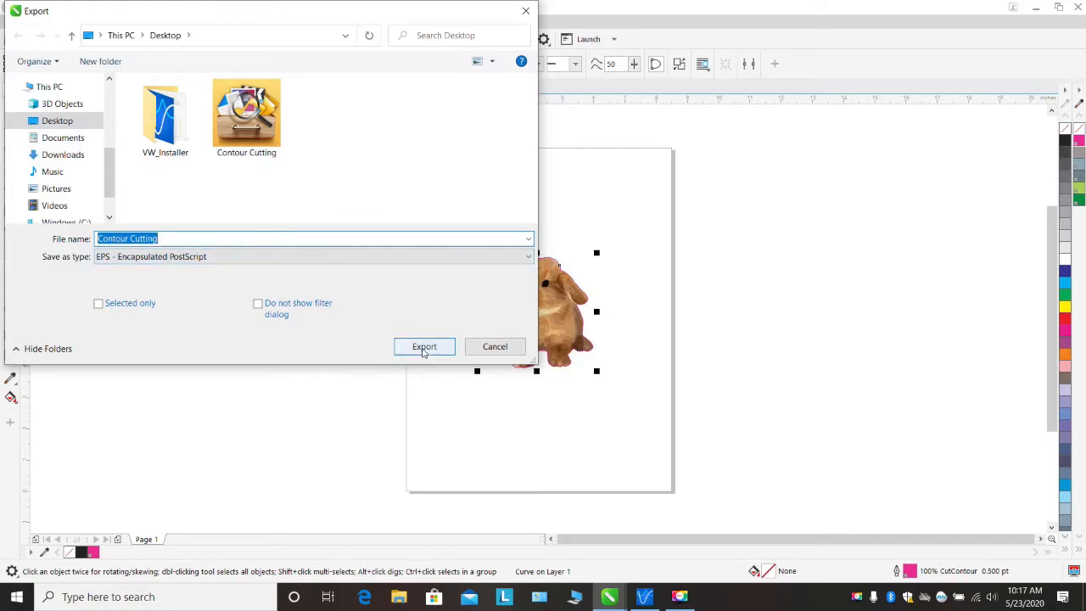
left_click(424, 347)
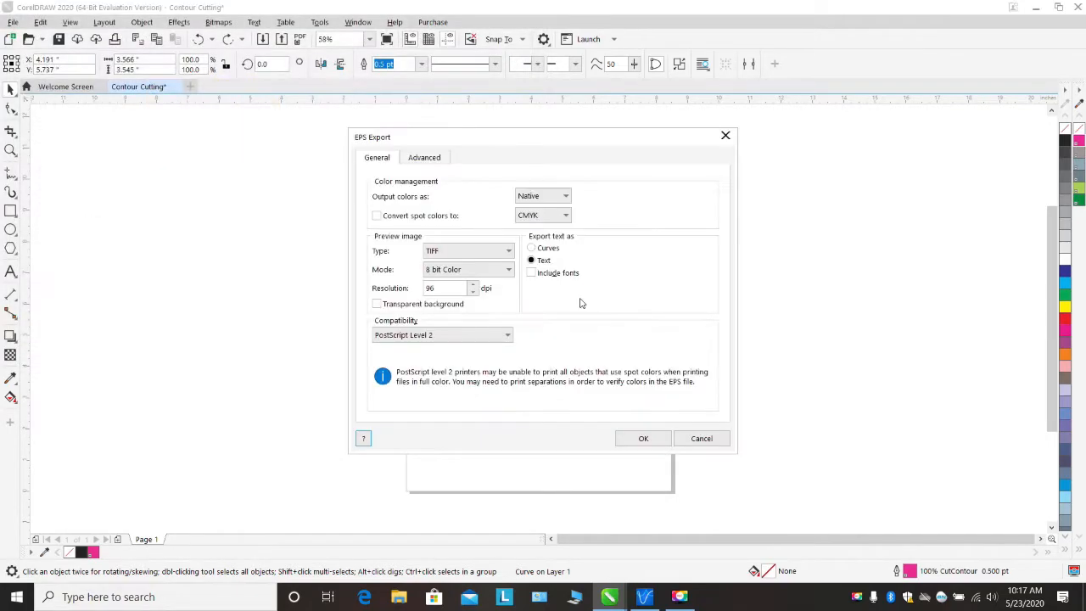
left_click(567, 217)
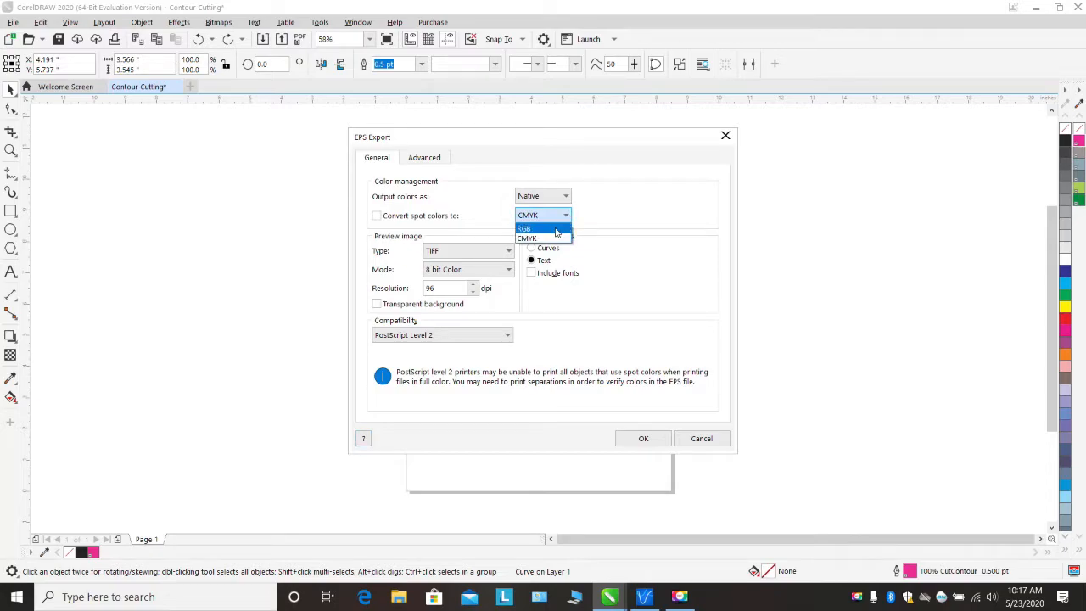
left_click(556, 229)
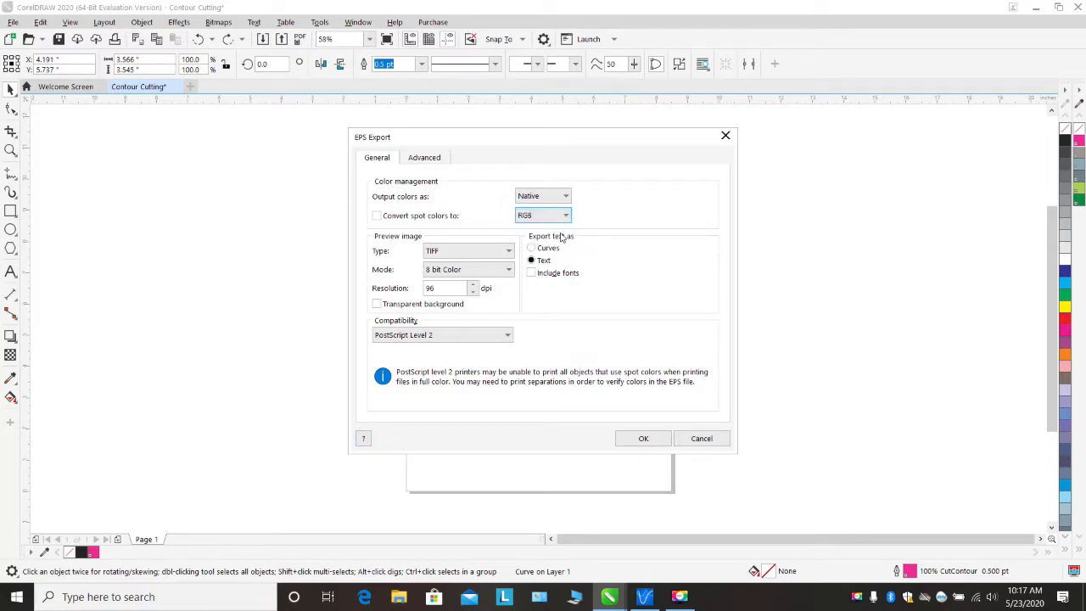
left_click(643, 439)
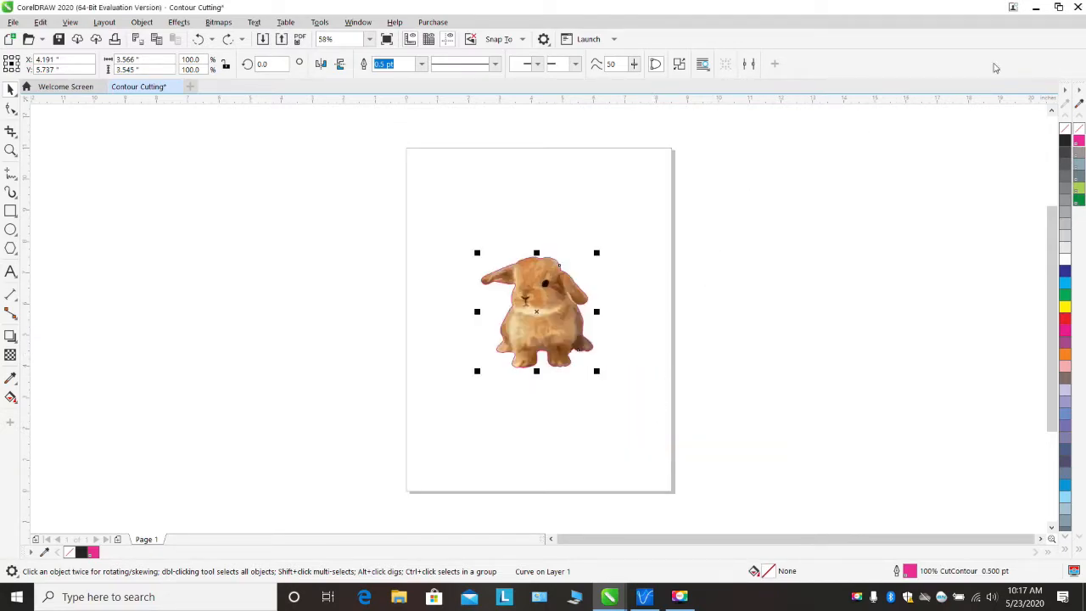
Step: Switch to VersaWorks and review the media, quality and cutting settings in the Queue A properties
left_click(1037, 10)
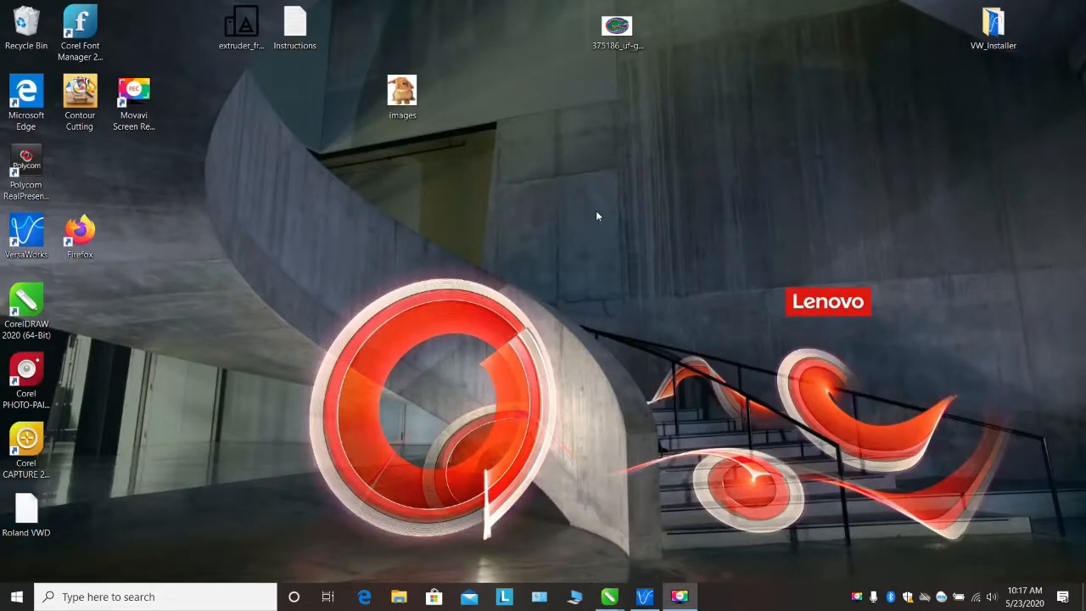
left_click(644, 597)
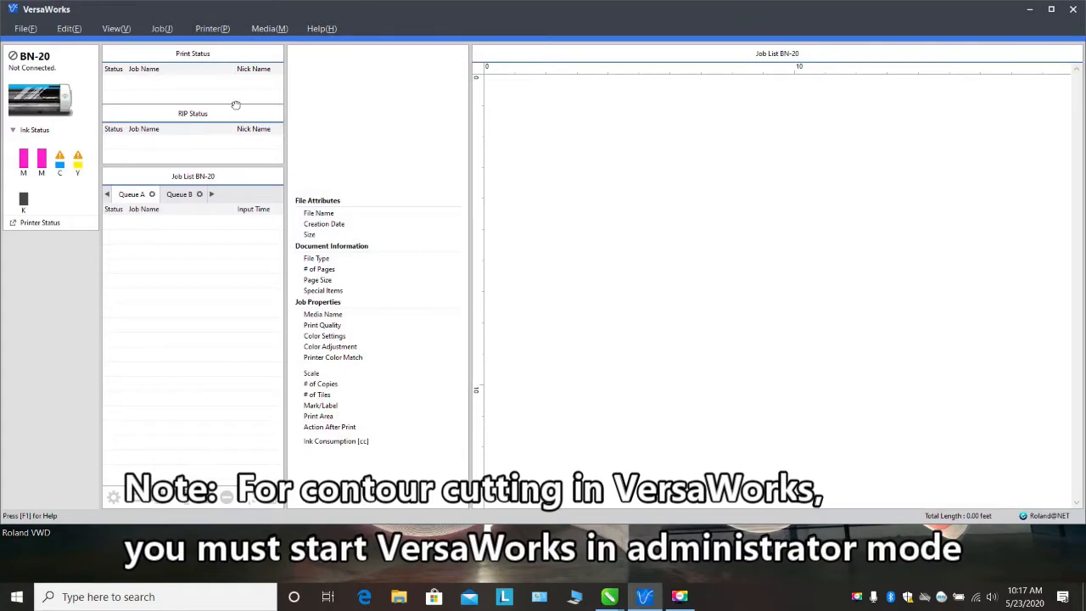
left_click(61, 31)
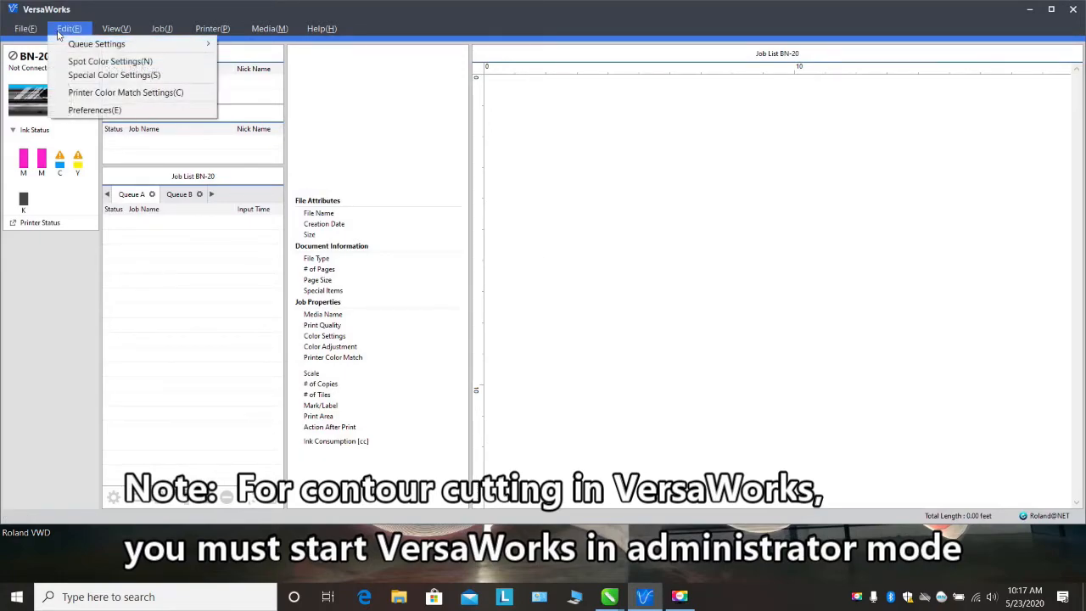
mouse_move(65, 49)
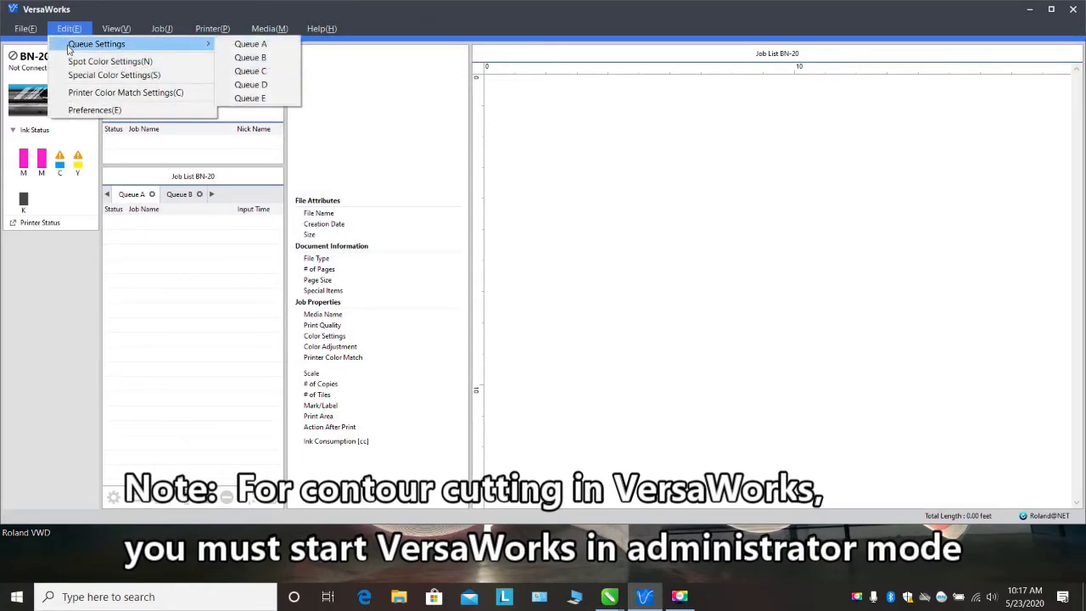
left_click(243, 47)
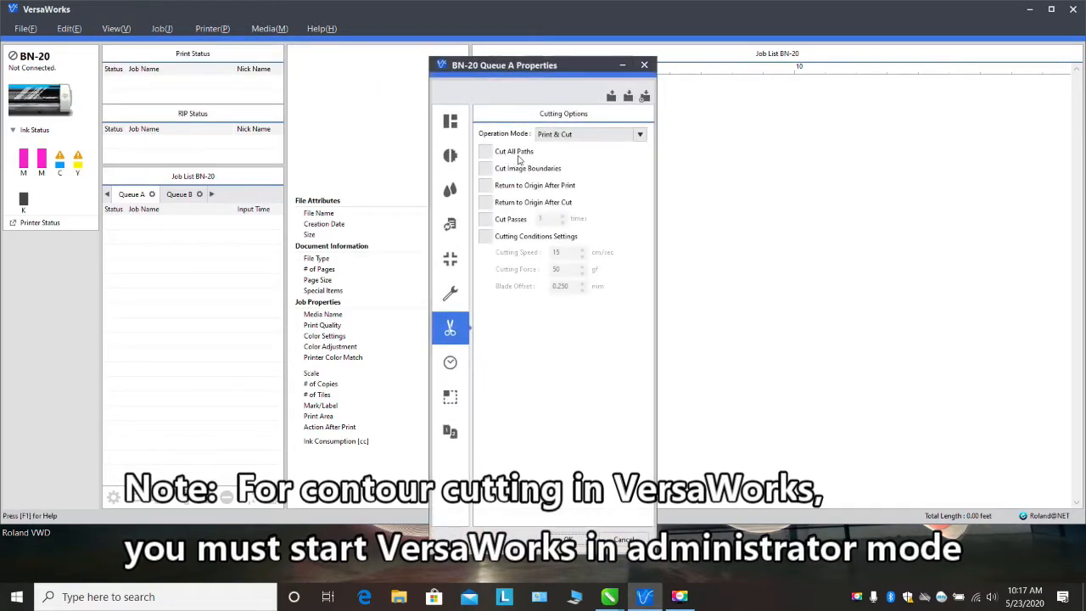
left_click(451, 121)
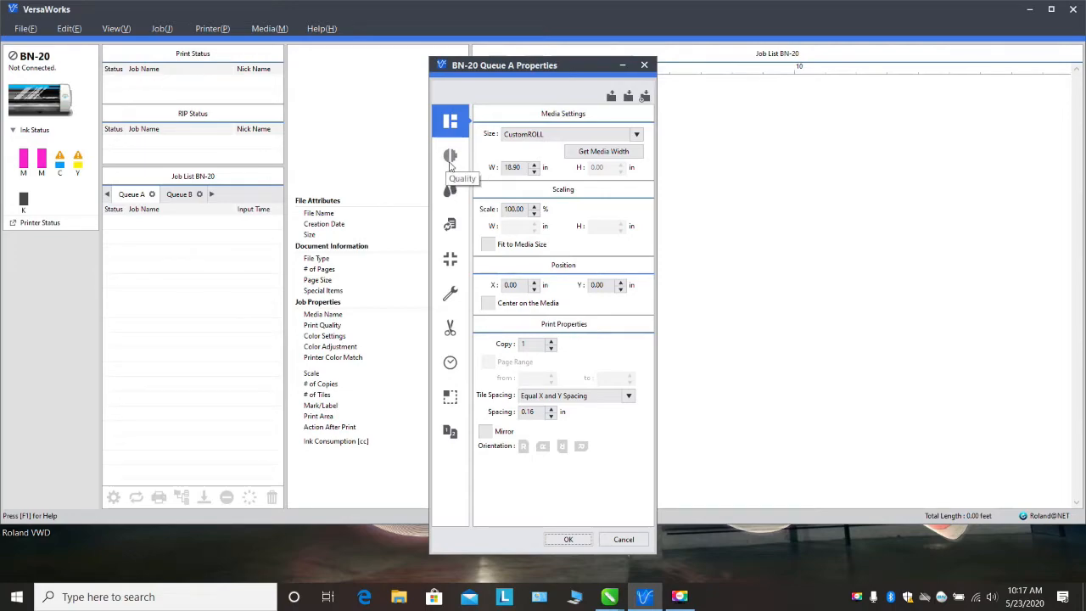
left_click(449, 161)
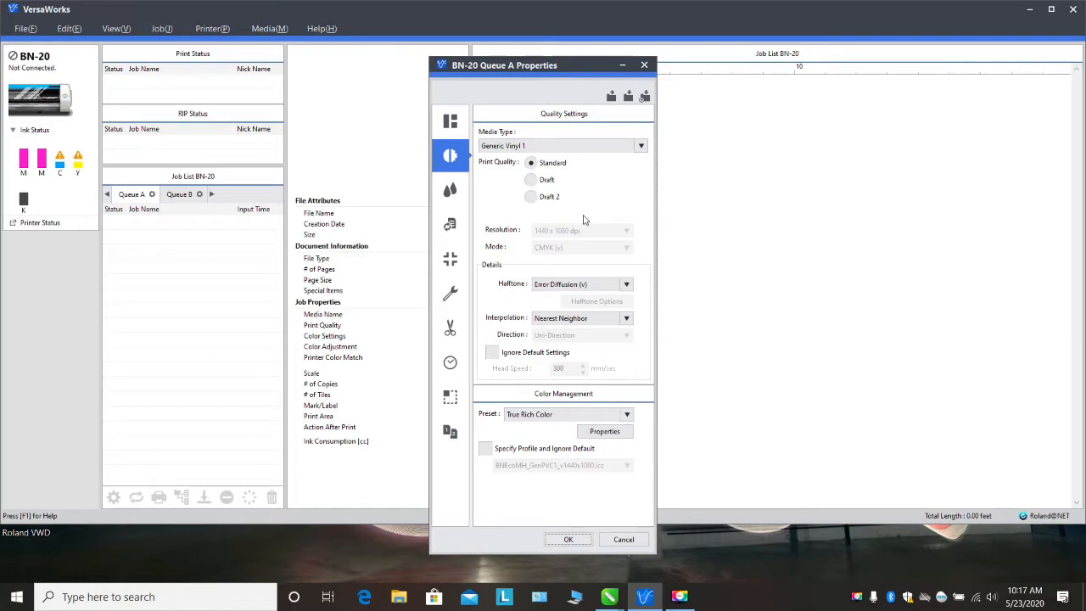
left_click(452, 331)
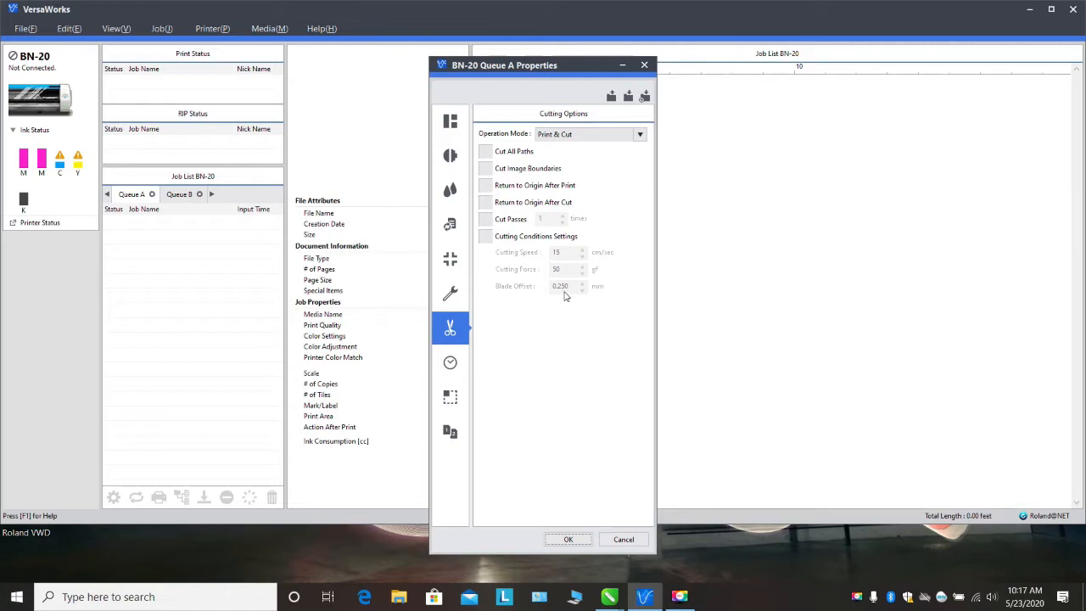
left_click(568, 539)
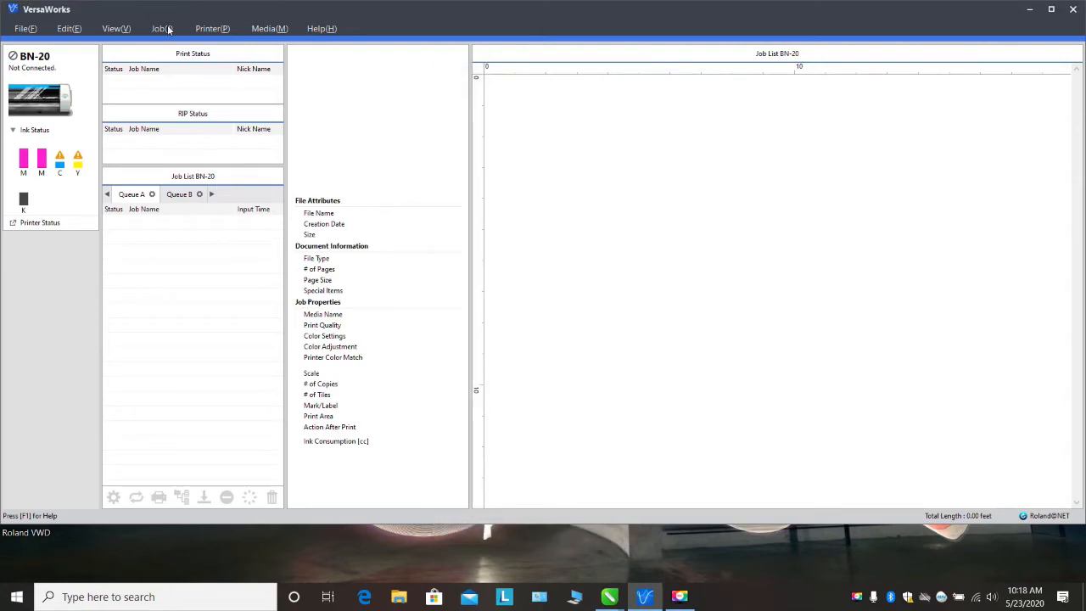
Step: Add the Contour Cutting file from the Desktop as a job in Queue A
left_click(27, 29)
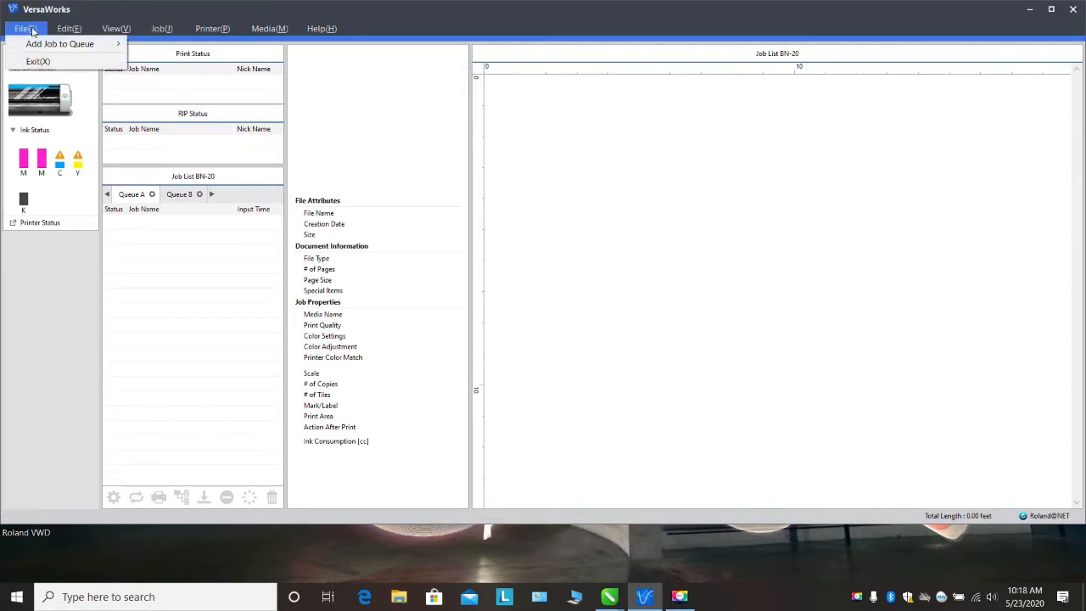
mouse_move(39, 44)
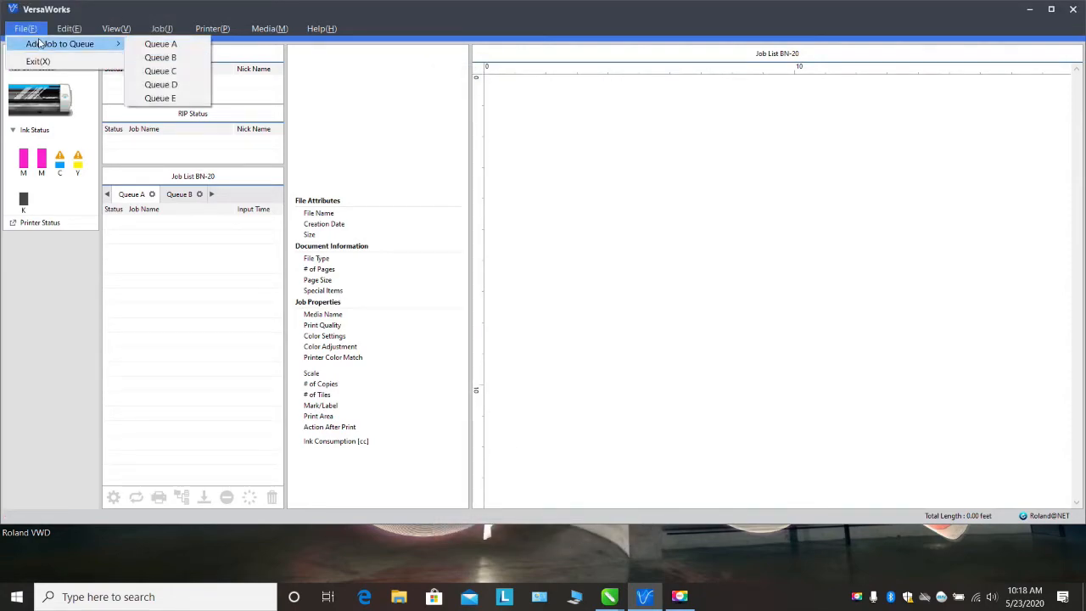
left_click(151, 44)
left_click(658, 184)
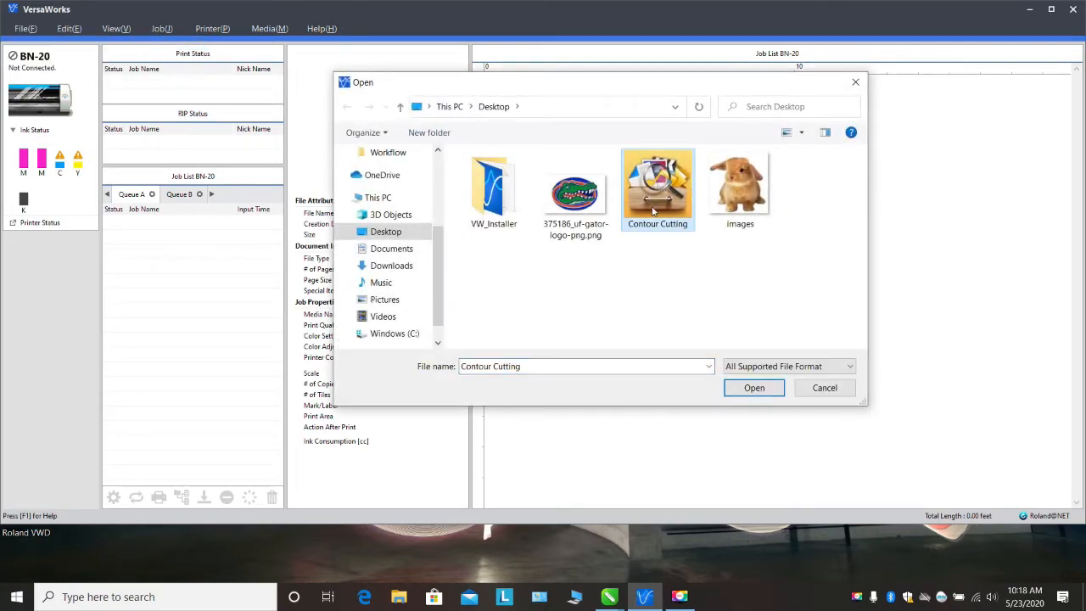
left_click(751, 392)
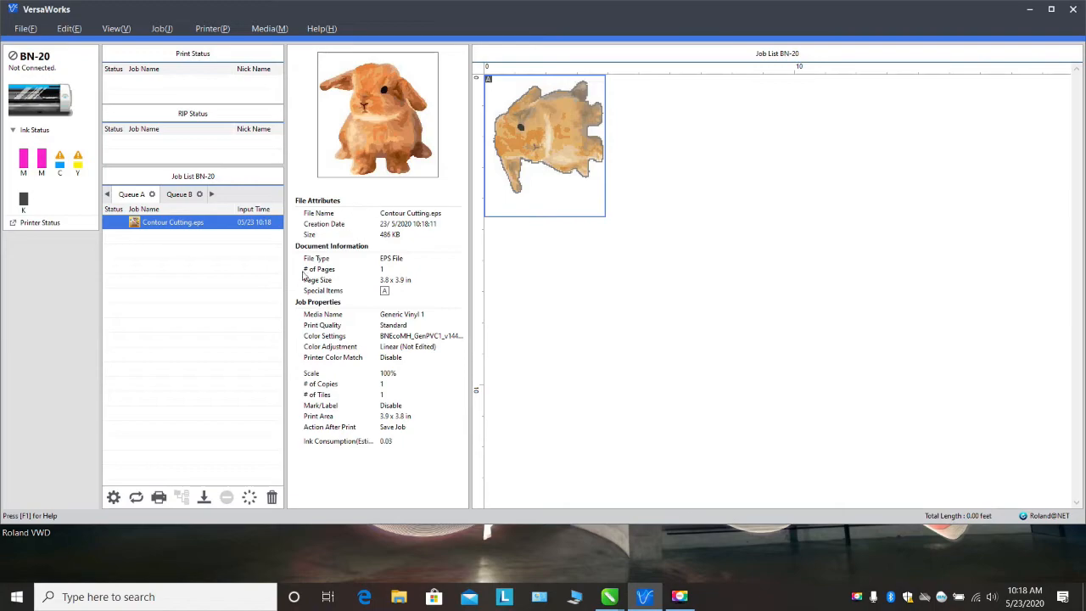
Step: Open the settings of the Contour Cutting job and try the upside-down orientation before setting the bunny upright
left_click(113, 497)
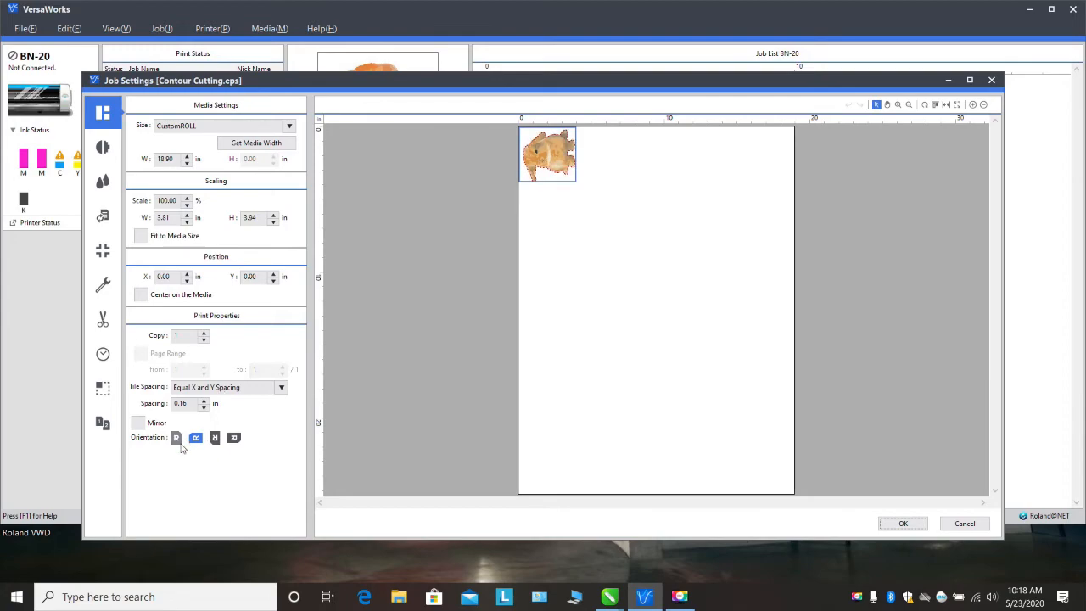
left_click(213, 437)
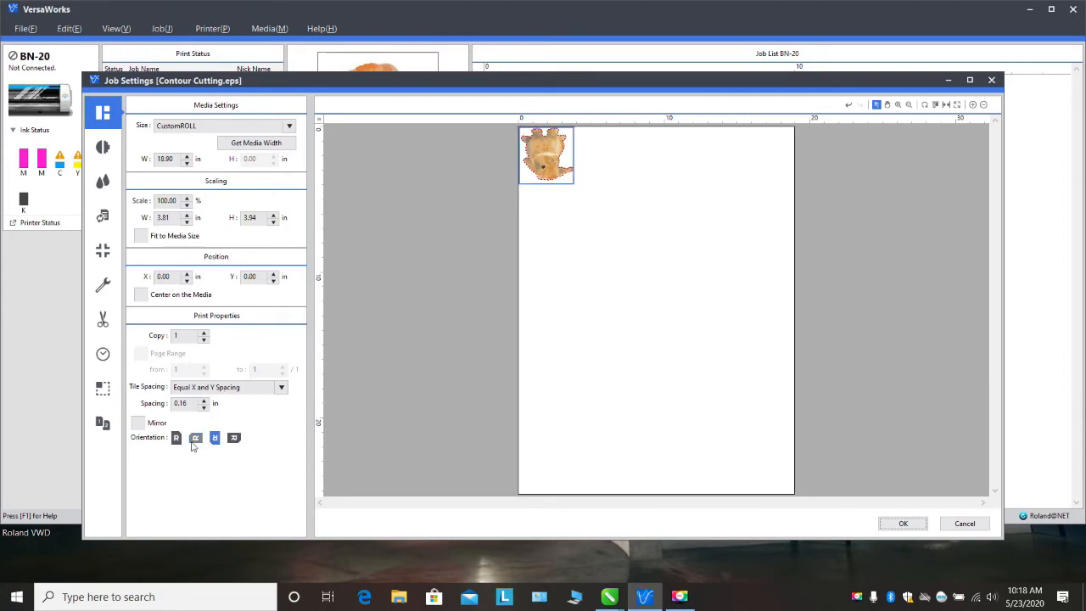
left_click(176, 438)
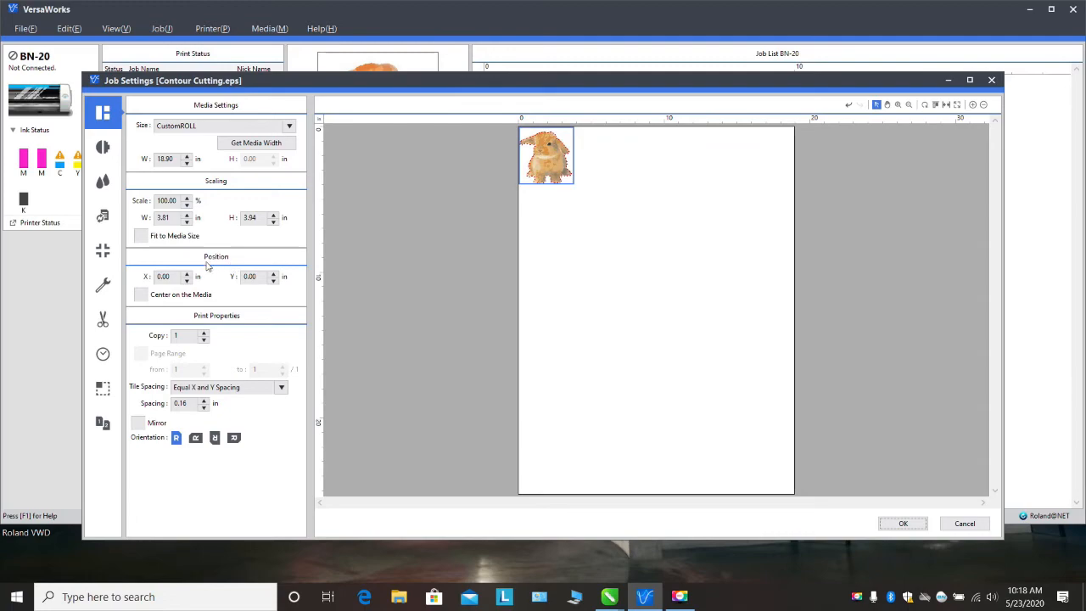
Step: Enlarge the job to 9.31 in wide, return the bunny to the upright orientation, and apply the job settings
left_click(188, 216)
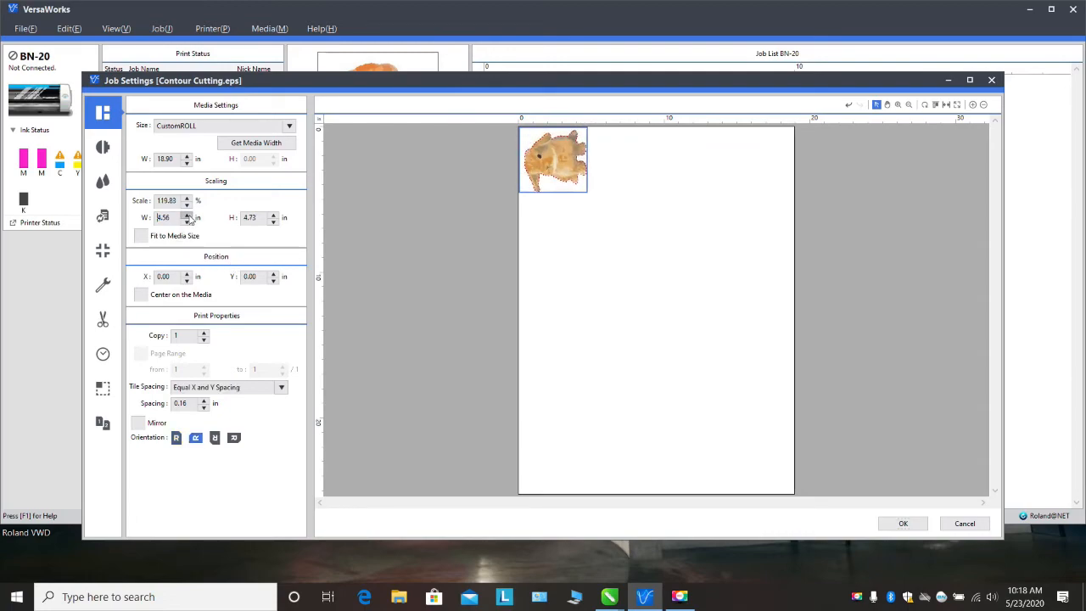
left_click_drag(188, 217, 188, 217)
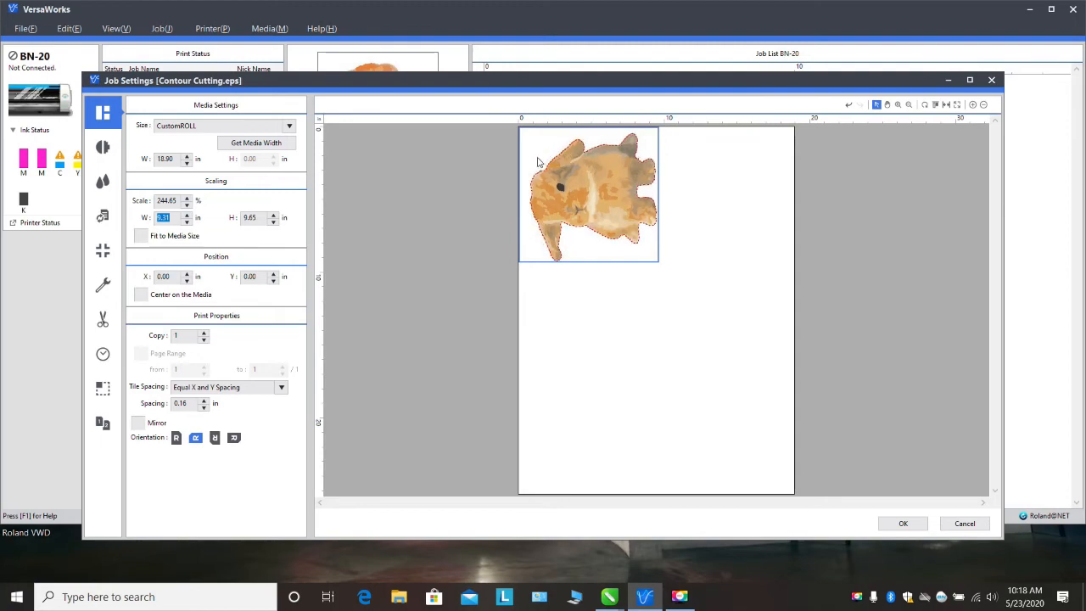
left_click(215, 438)
left_click(175, 437)
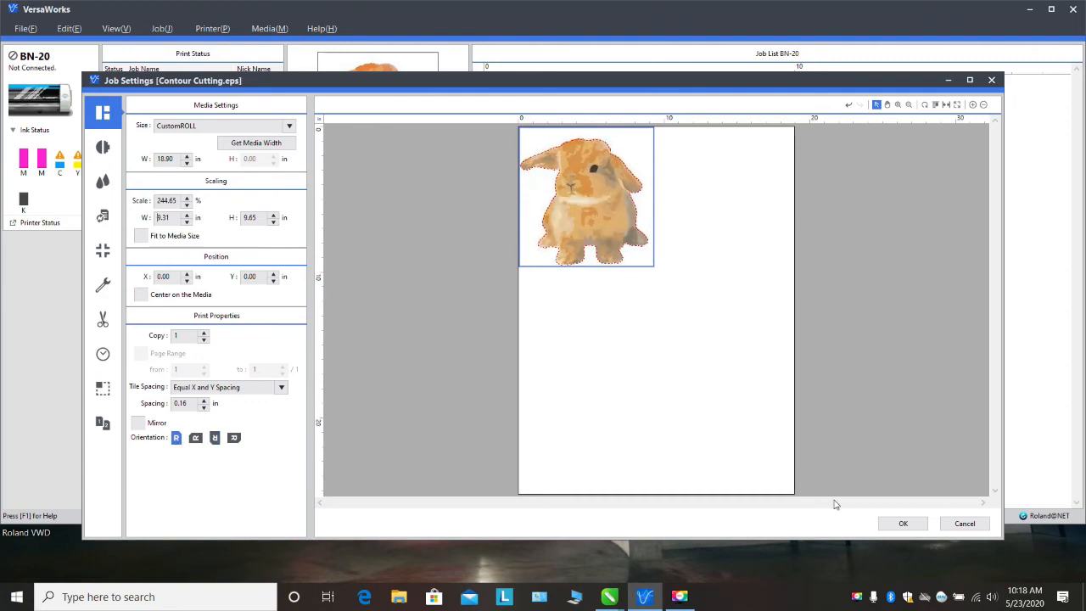
left_click(904, 524)
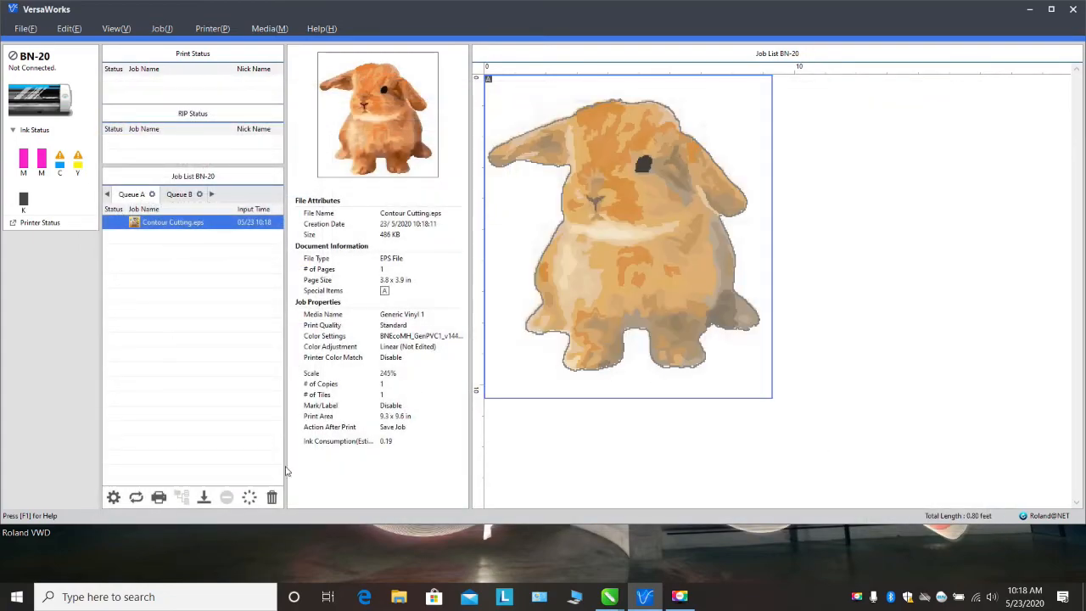